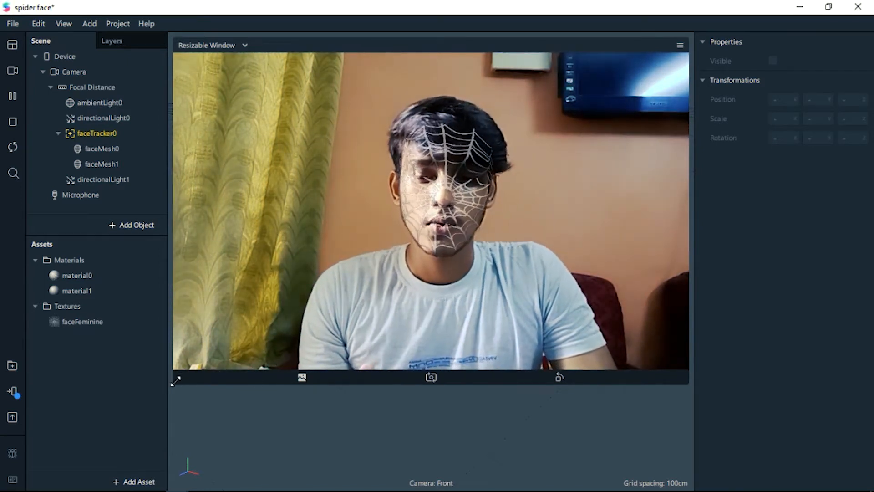
Shrink the camera preview to a small portrait size so the 3D scene is exposed
left_click(181, 379)
left_click_drag(515, 308, 574, 297)
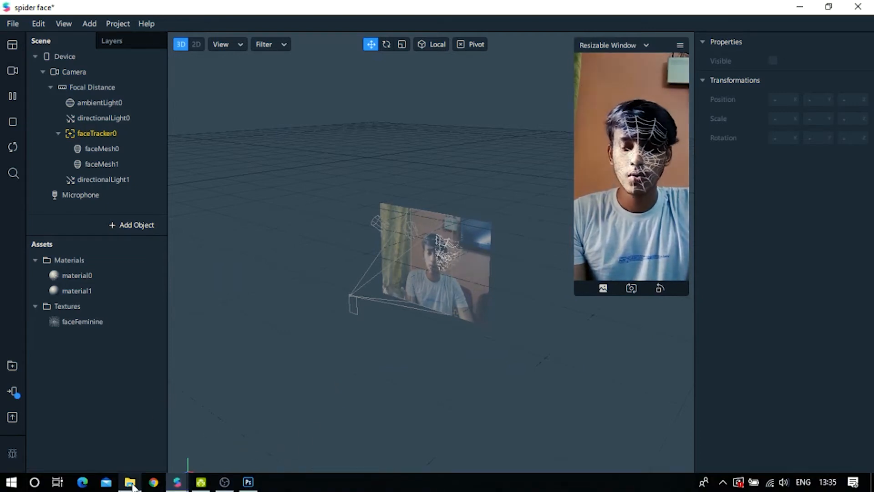
Switch to File Explorer and open the Textures folder inside FaceAssets
left_click(132, 486)
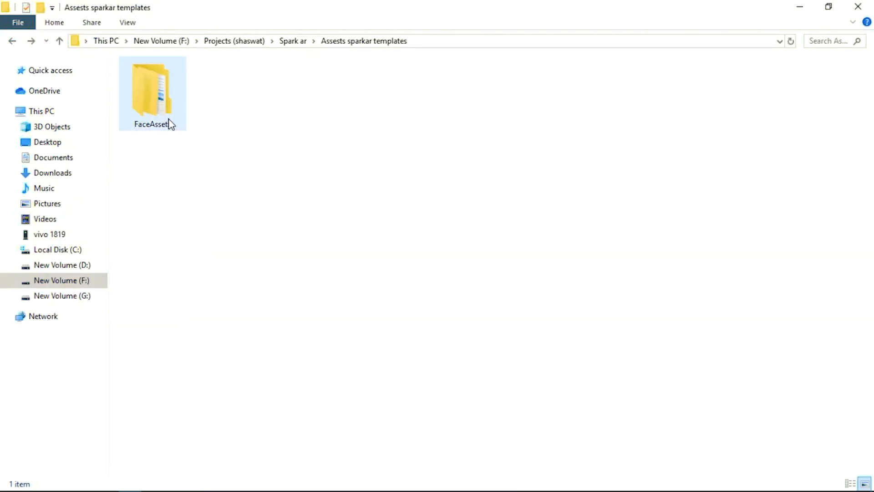
left_click(151, 101)
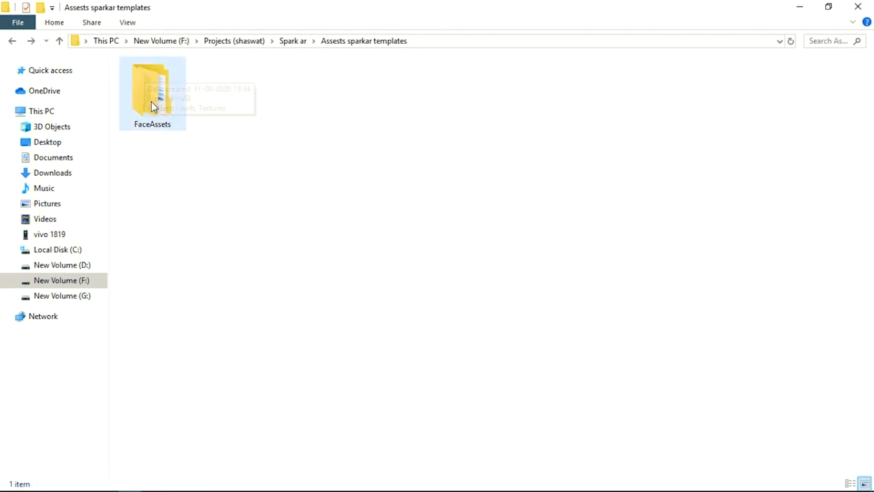
double_click(175, 110)
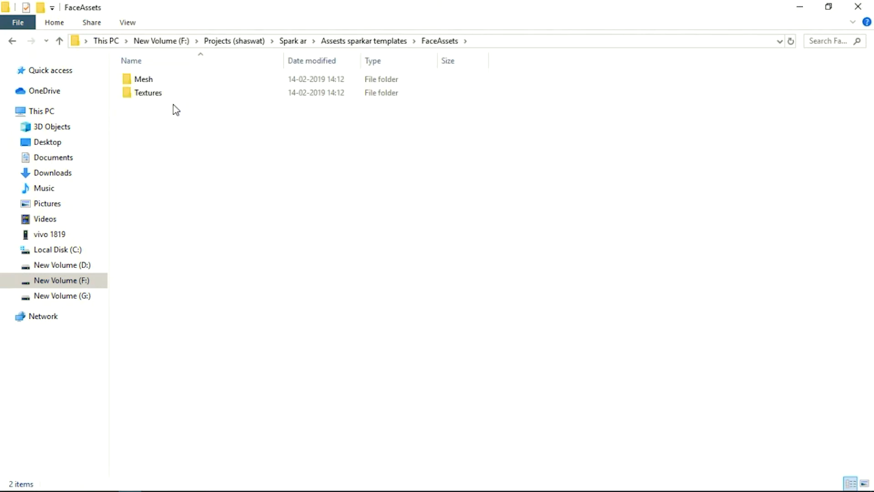
left_click(216, 94)
double_click(219, 97)
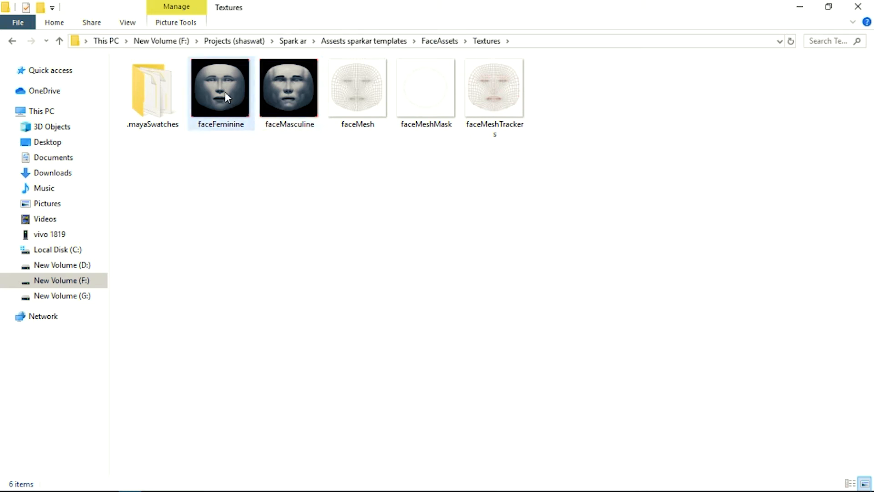
Open the faceFeminine texture image in Photoshop as a new document, leaving its Background layer locked
left_click_drag(227, 92, 236, 50)
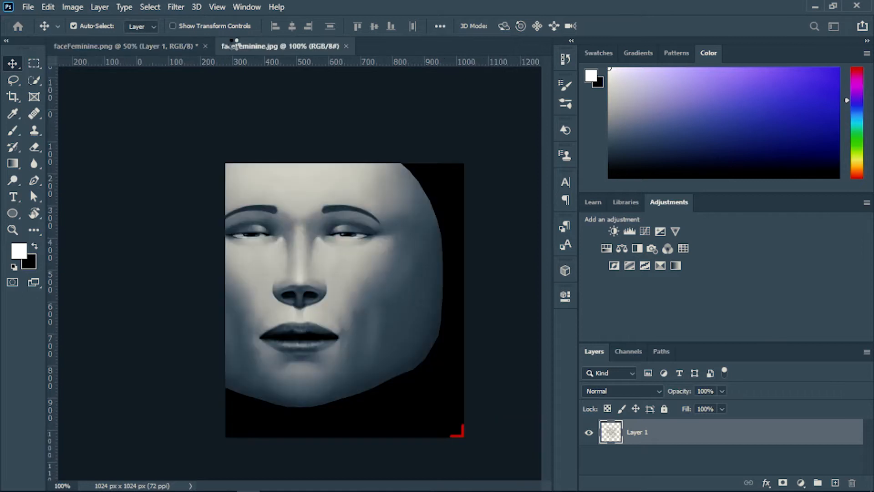
left_click_drag(344, 246, 437, 326)
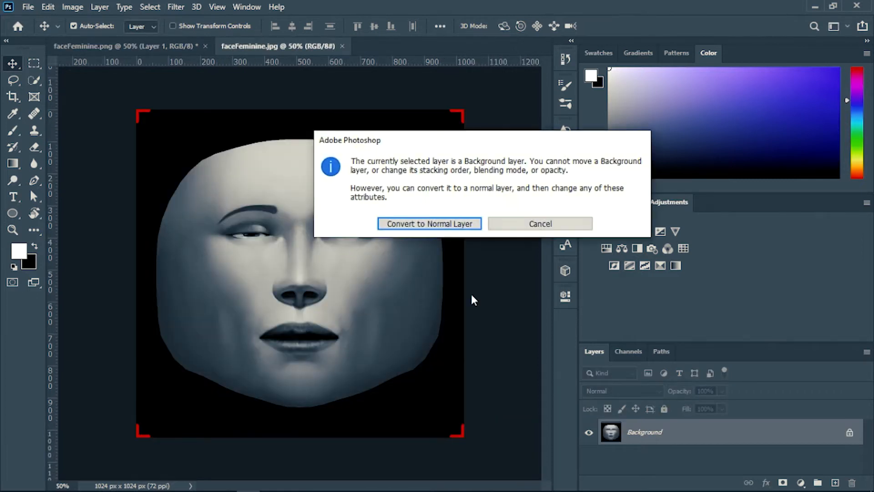
left_click(548, 227)
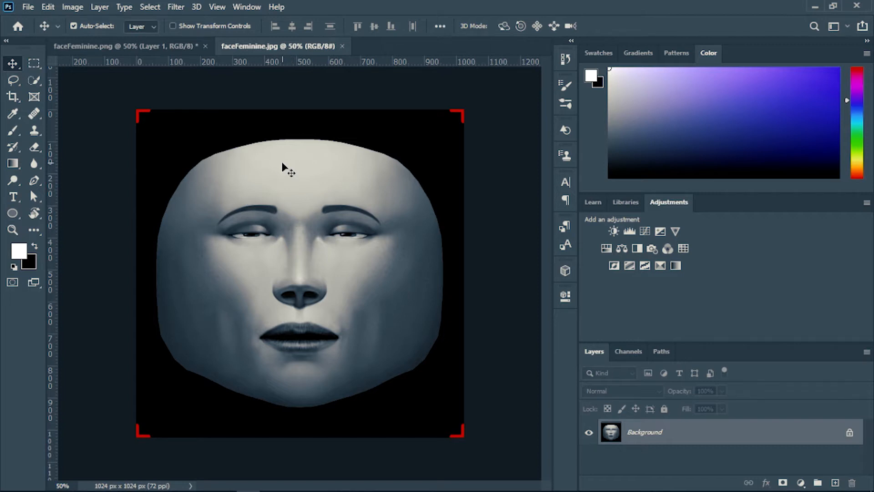
Copy the spider web layer from faceFeminine.png into the faceFeminine.jpg document
mouse_move(142, 476)
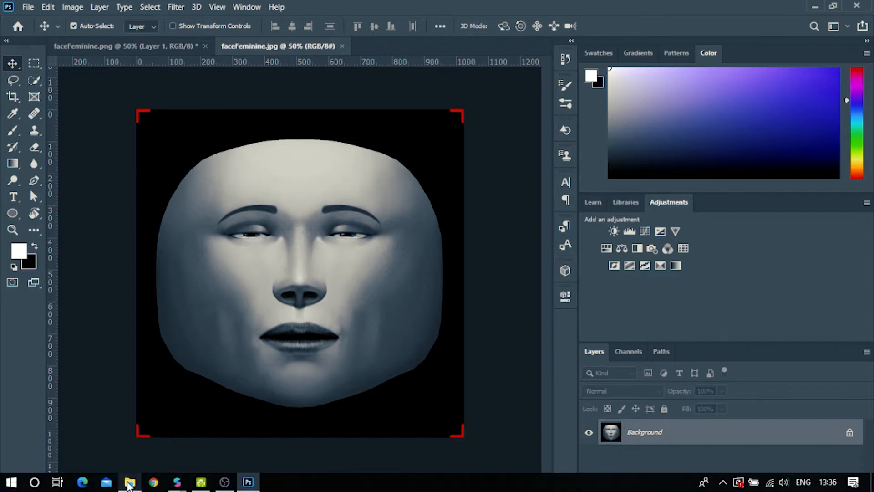
left_click(163, 47)
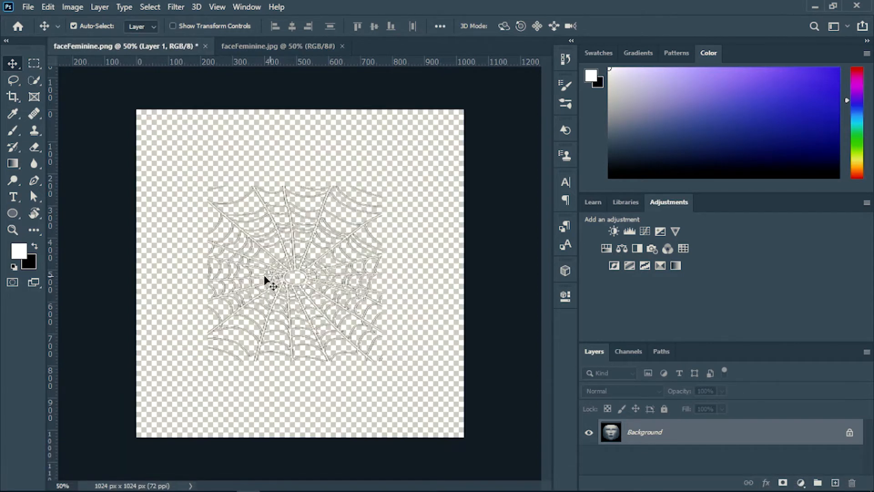
left_click_drag(310, 232, 316, 259)
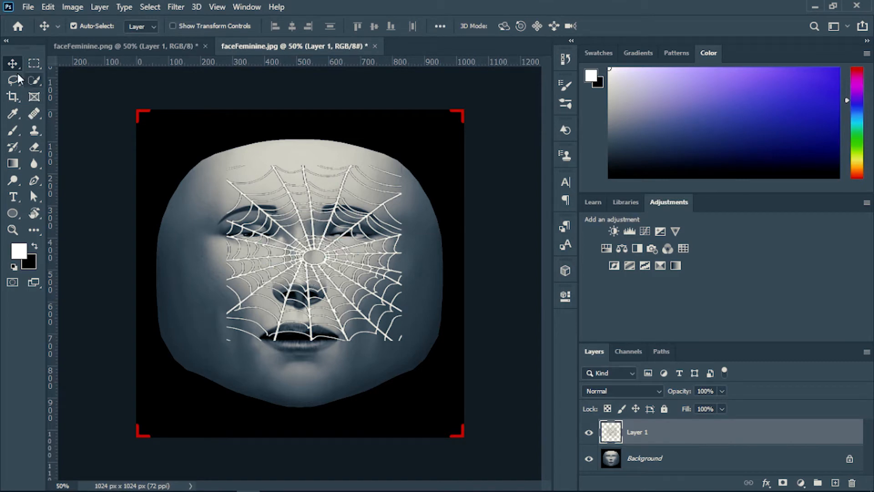
Centre the web horizontally with its hub over the mouth and enlarge it proportionally to about 222%
left_click_drag(327, 261, 316, 323)
key("ctrl+t")
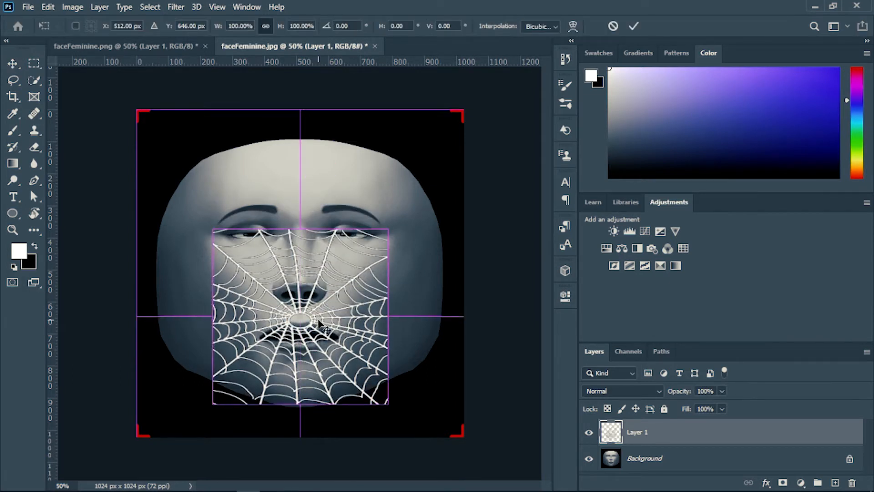
left_click_drag(388, 227, 508, 109)
left_click_drag(212, 402, 118, 490)
left_click_drag(319, 347, 320, 368)
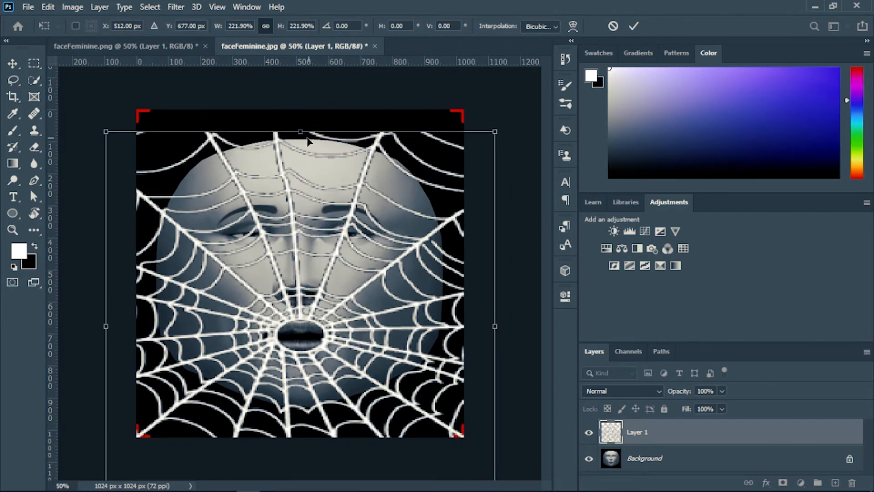
Stretch the web upward to the canvas's upper edge, about 246% high, keeping its hub over the mouth
left_click_drag(302, 134, 304, 110)
left_click_drag(314, 346, 314, 359)
left_click_drag(308, 123, 307, 112)
left_click_drag(322, 304, 321, 310)
left_click_drag(301, 118, 301, 110)
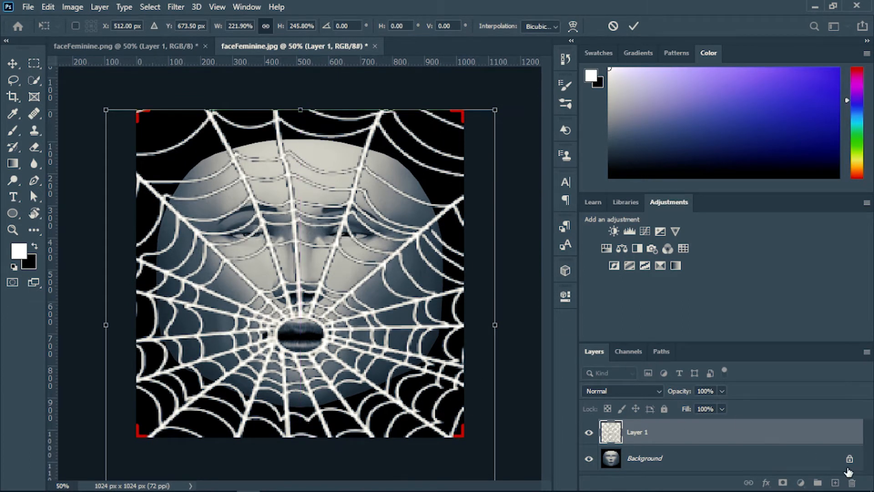
Unlock the face template's Background layer and delete it, leaving only the web layer
left_click(849, 459)
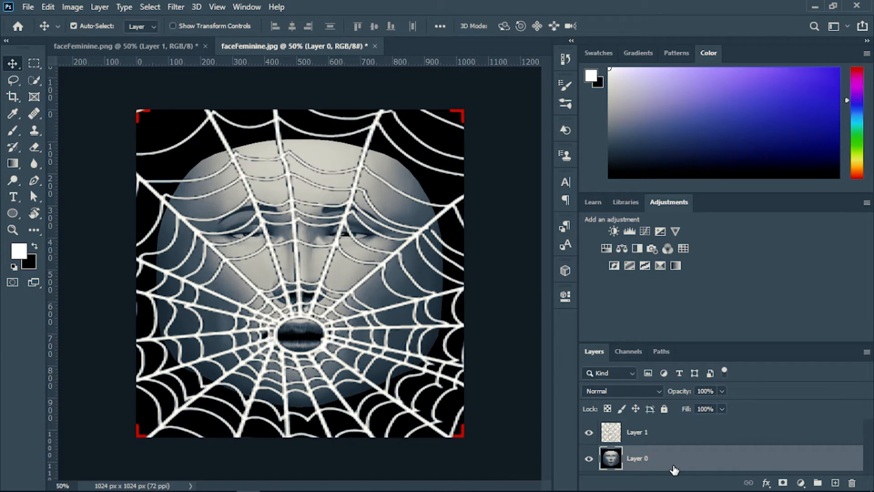
key("Delete")
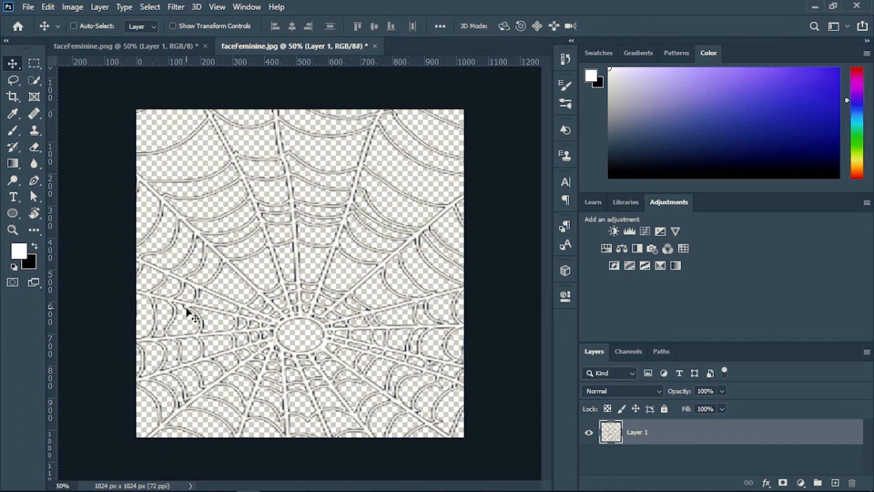
Save a copy of the web as a PNG named faceFeminine on the Desktop, with the large file size option
key("ctrl+shift+s")
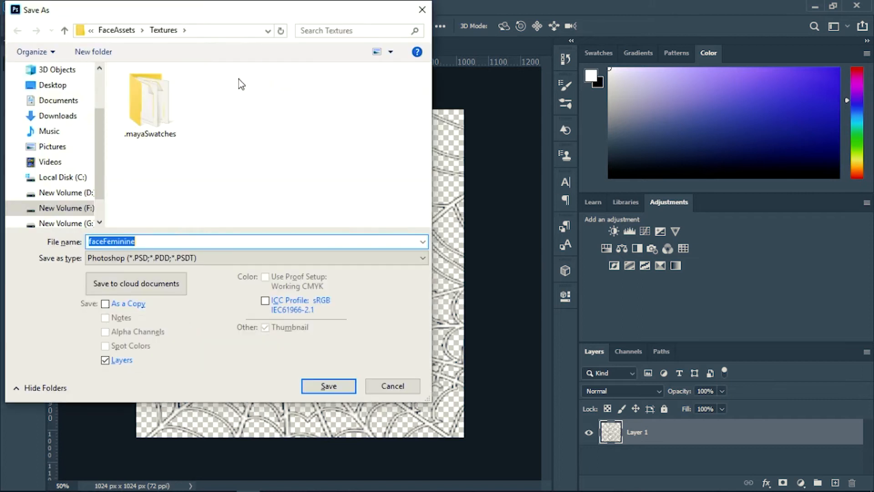
left_click(52, 85)
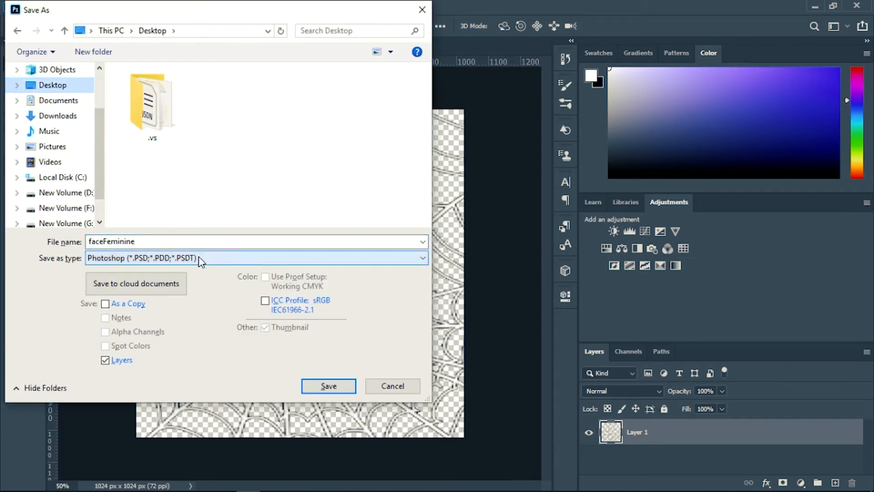
left_click(197, 257)
left_click(132, 443)
left_click(122, 258)
left_click(133, 435)
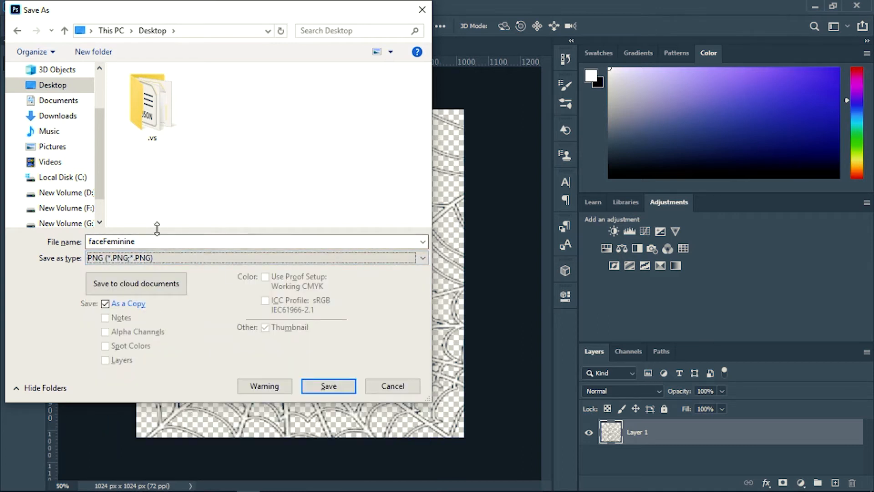
left_click(329, 386)
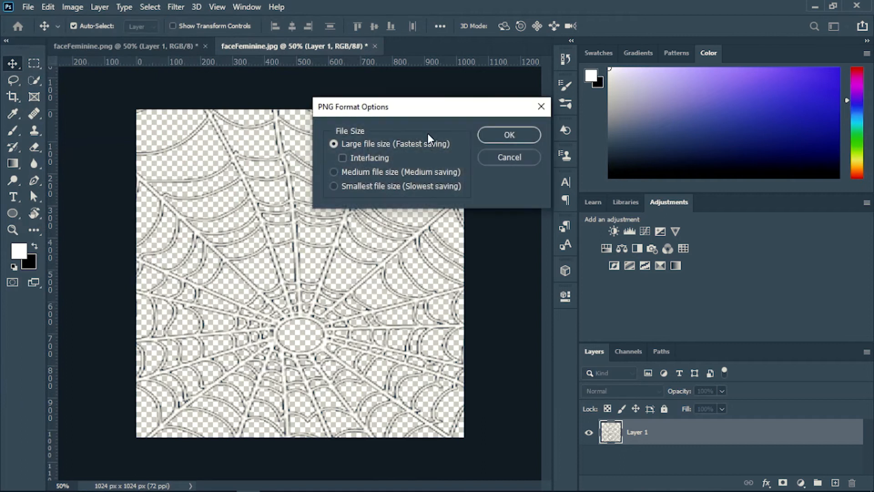
left_click(524, 142)
Switch to the spider face project in Spark AR Studio, import the faceFeminine PNG from the Desktop and select the imported texture
mouse_move(319, 491)
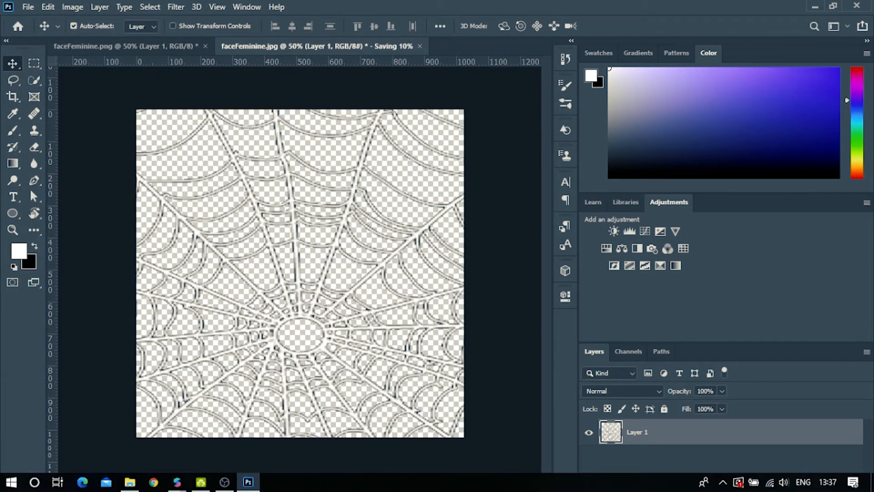
mouse_move(177, 482)
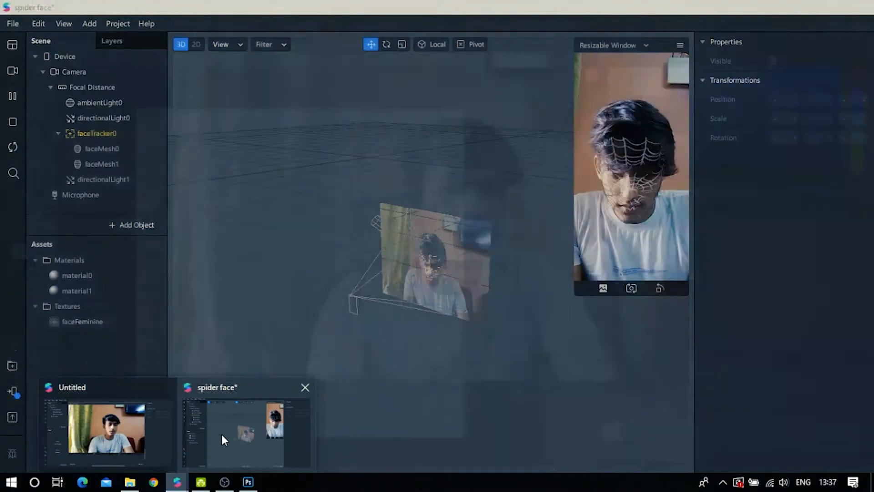
left_click(223, 438)
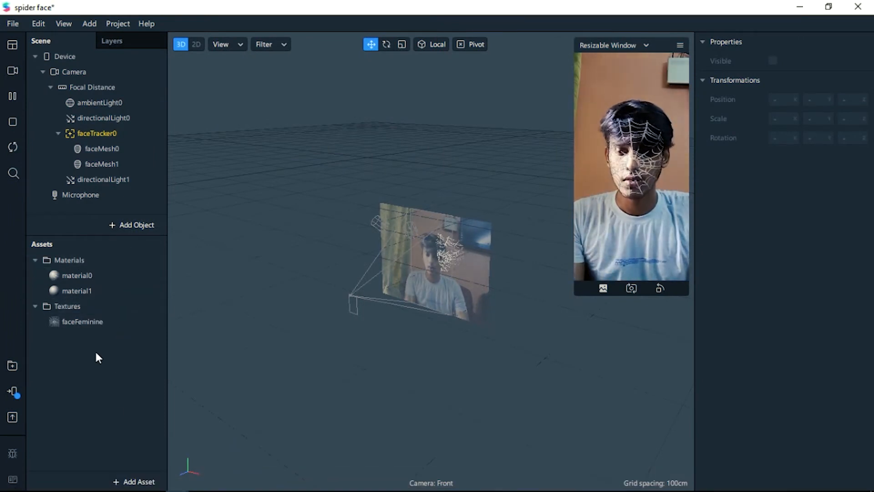
left_click(132, 482)
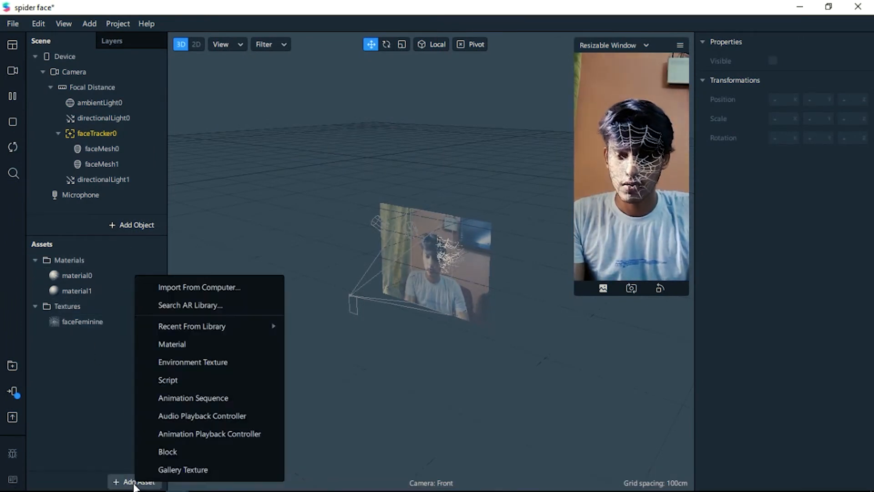
left_click(209, 295)
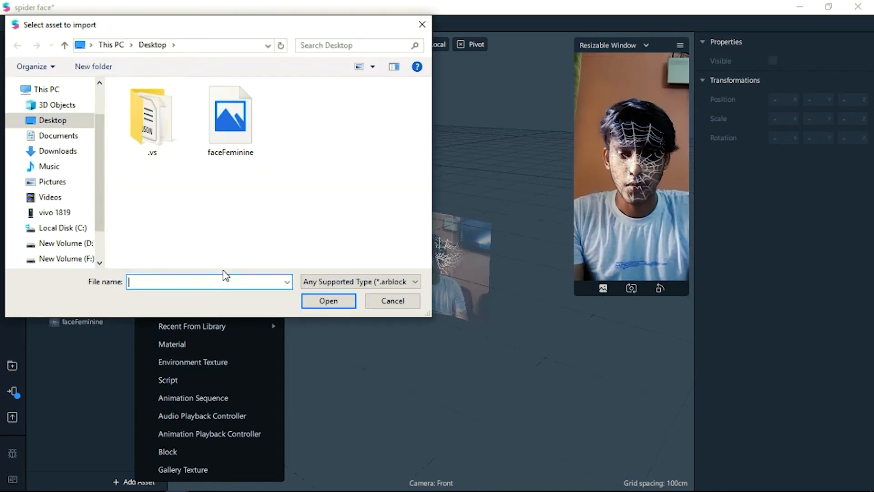
left_click(245, 142)
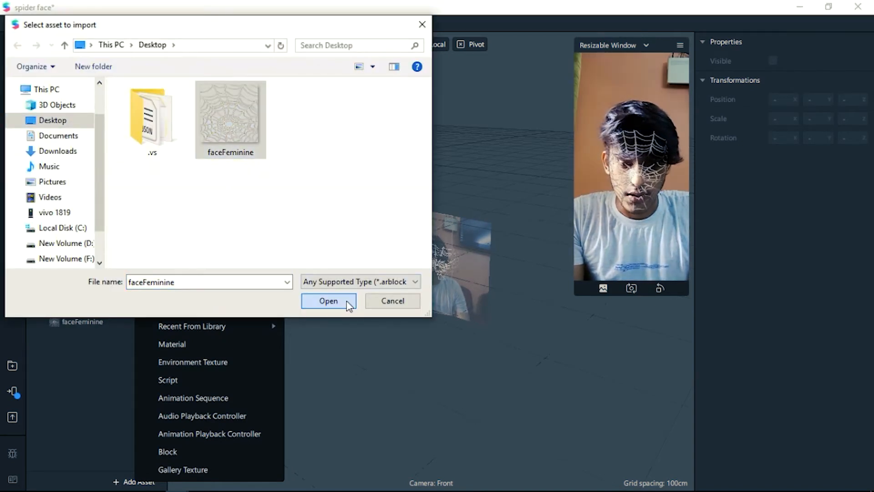
left_click(348, 304)
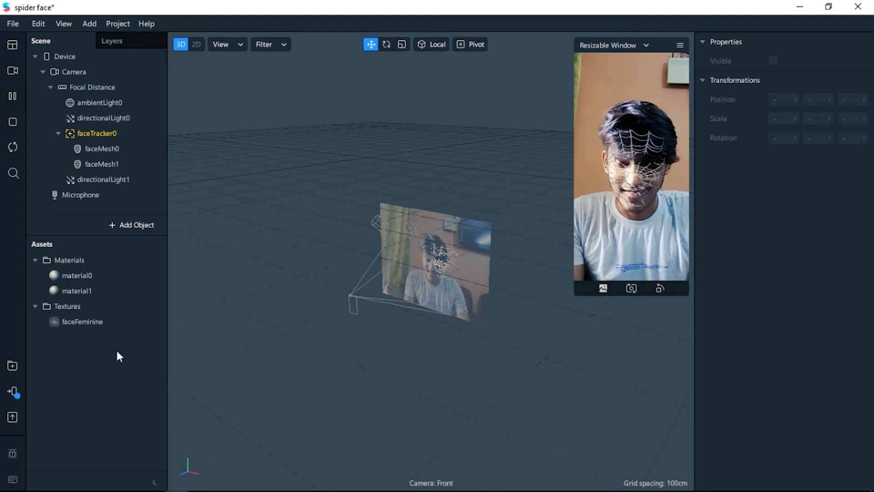
left_click(103, 341)
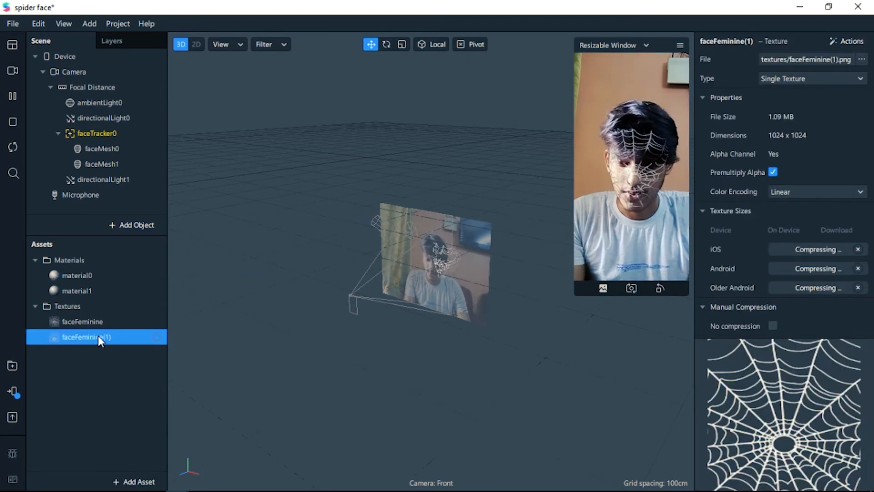
Set the diffuse texture of material0 to faceFeminine(1)
left_click(84, 275)
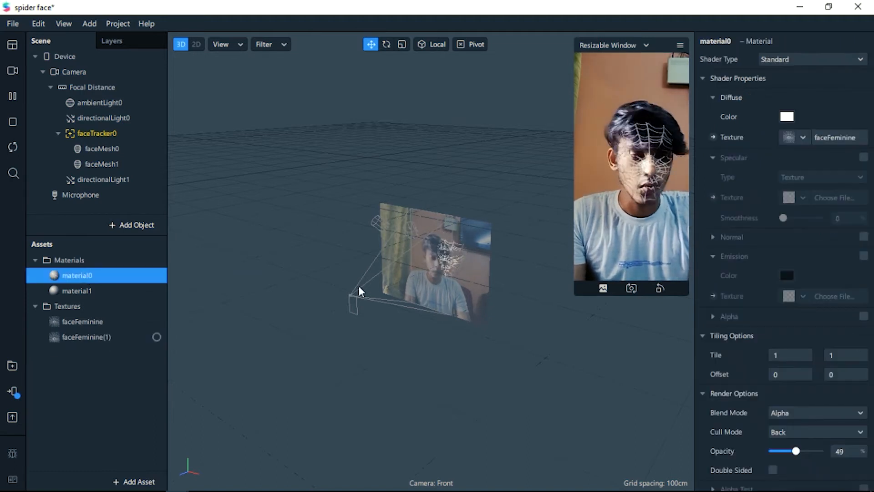
left_click(804, 140)
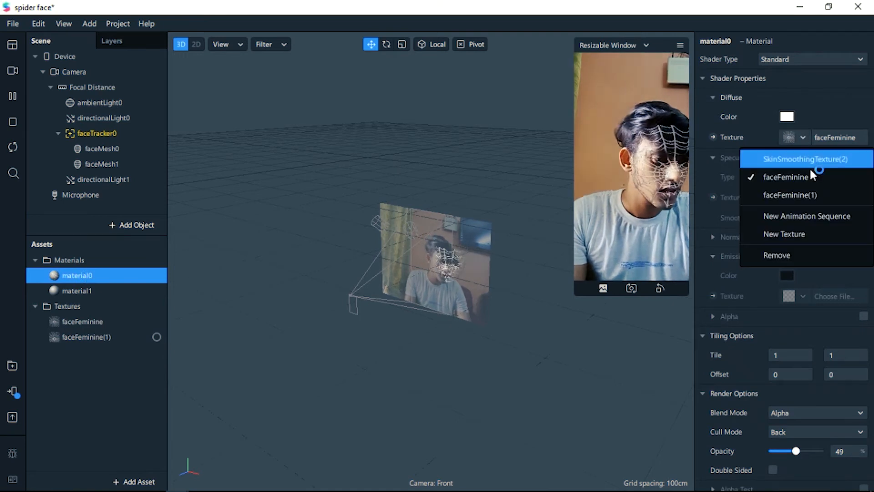
left_click(813, 195)
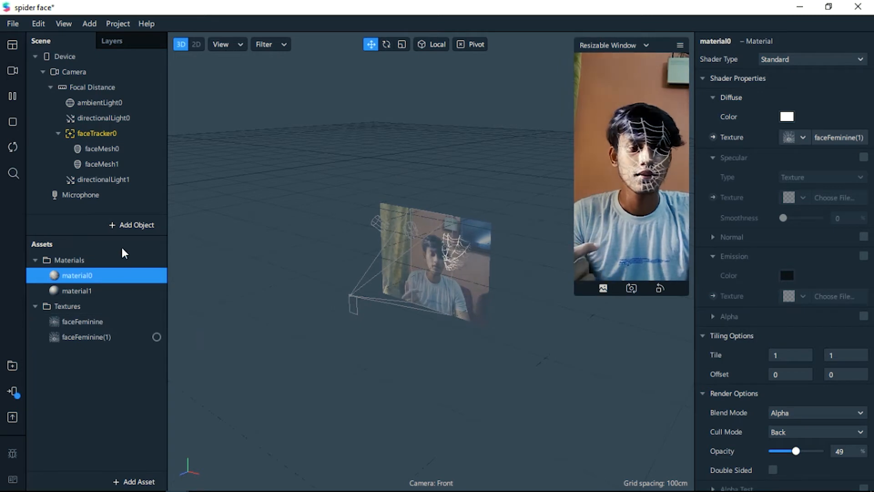
Focus on faceMesh1 in the 3D scene and examine how the web fits the face
double_click(102, 164)
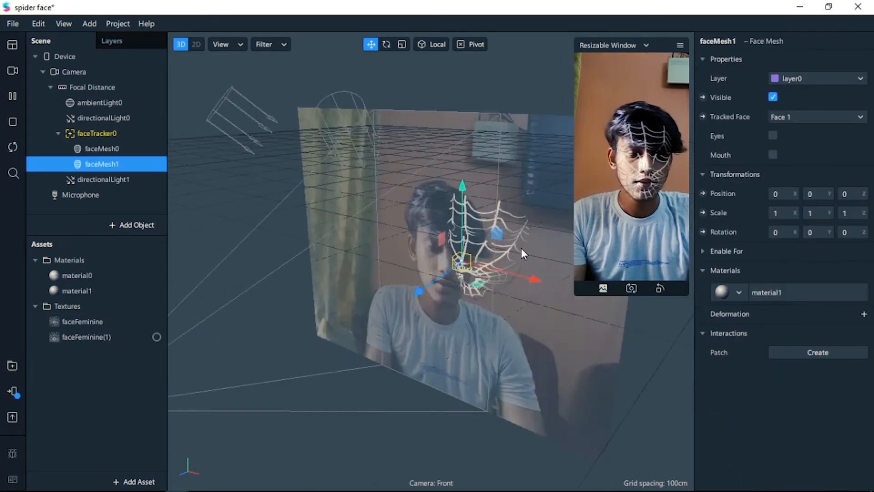
scroll(527, 252, "up", 5)
mouse_move(528, 252)
right_mouse_down()
mouse_move(443, 258)
mouse_move(556, 248)
mouse_move(534, 240)
right_mouse_up()
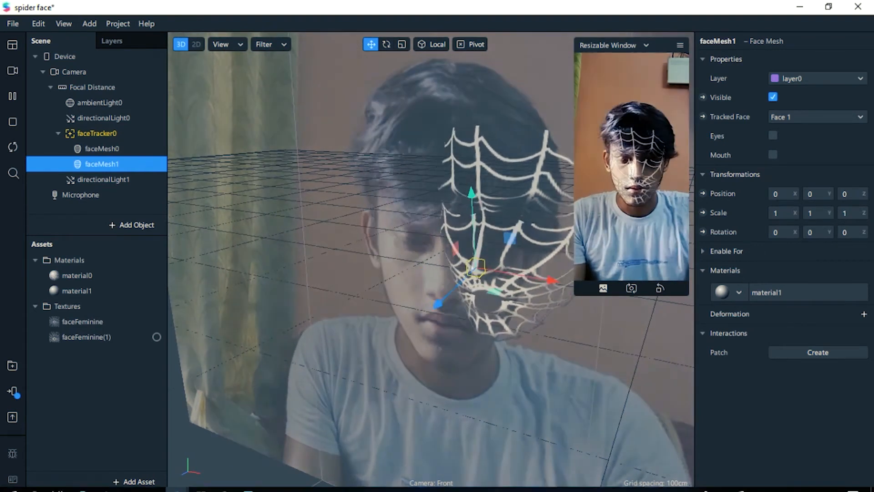
Switch to Photoshop, move the web layer toward the lower-left of the face template, and return to Spark AR Studio
left_click(249, 488)
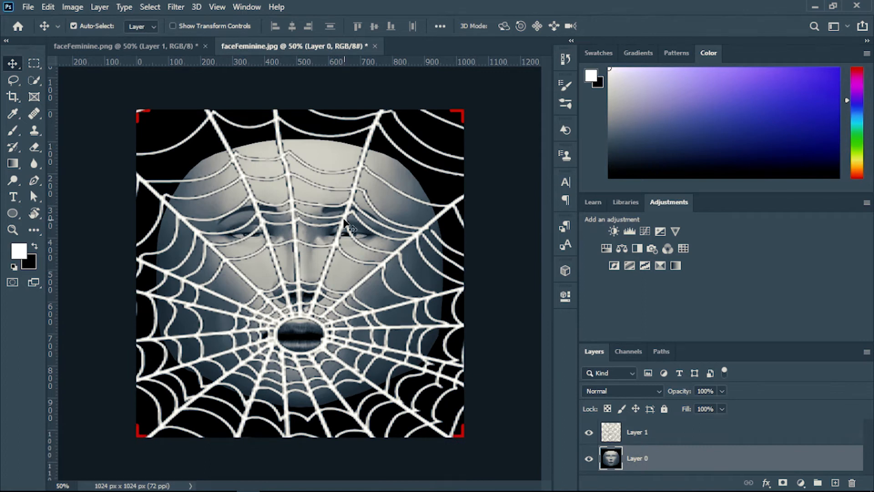
left_click_drag(345, 223, 240, 365)
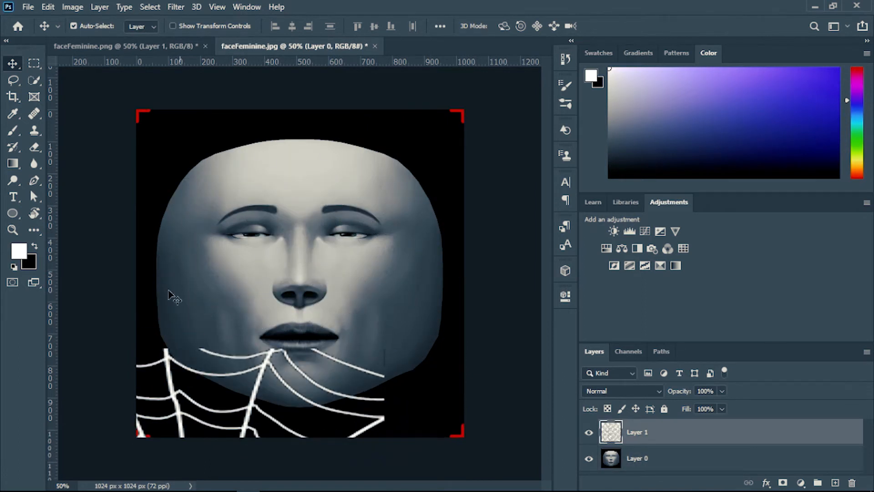
mouse_move(199, 491)
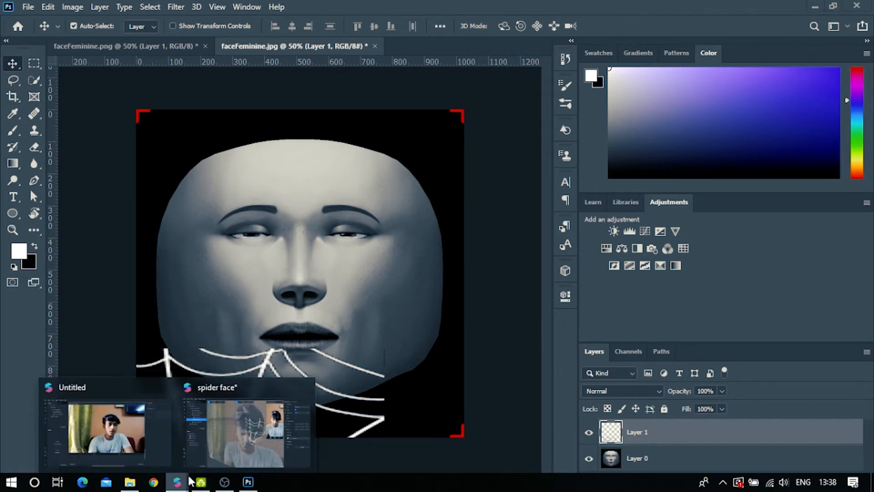
left_click(225, 450)
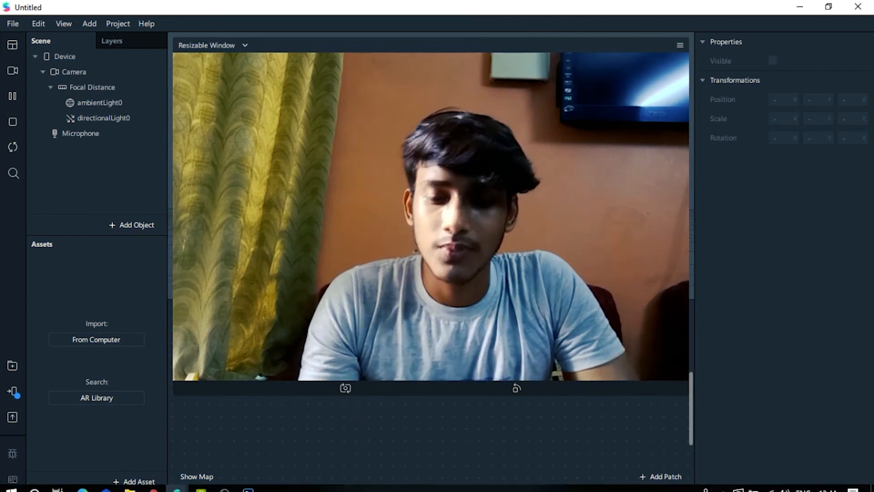
Switch to Photoshop and look through the images in the emoji folder without opening any
mouse_move(187, 479)
left_click(248, 481)
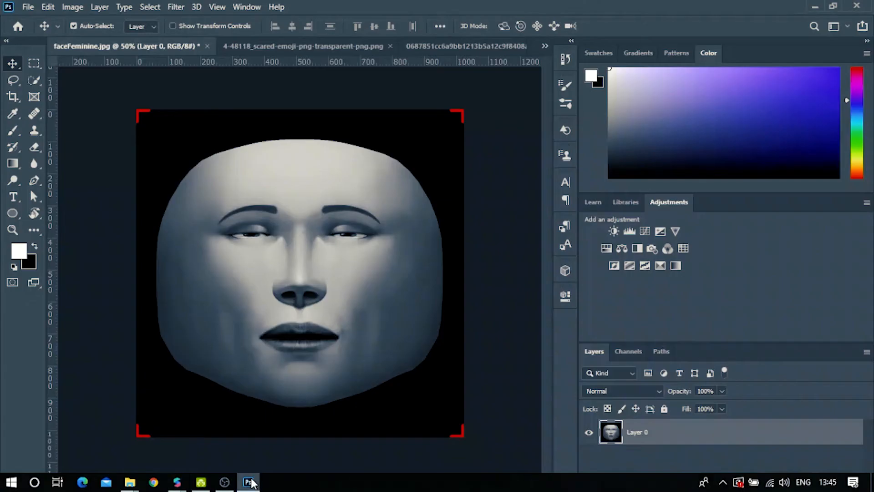
left_click(28, 7)
left_click(64, 32)
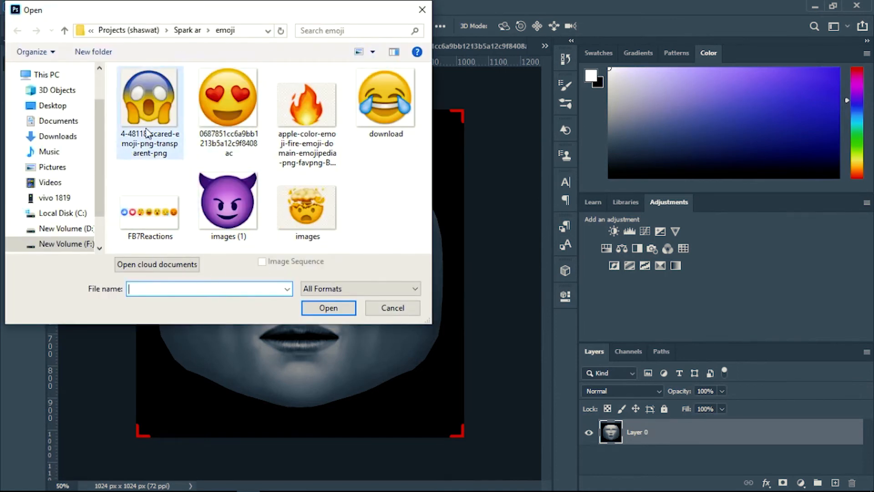
left_click(422, 14)
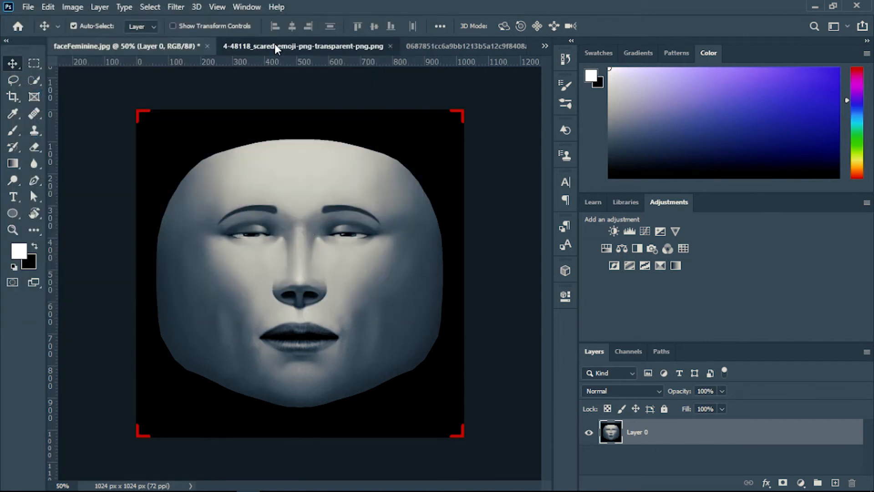
Bring the scared emoji and the other emoji images onto the face template and arrange them across the forehead, eyes, cheeks and chin
left_click(246, 46)
left_click_drag(325, 226, 286, 229)
left_click(570, 227)
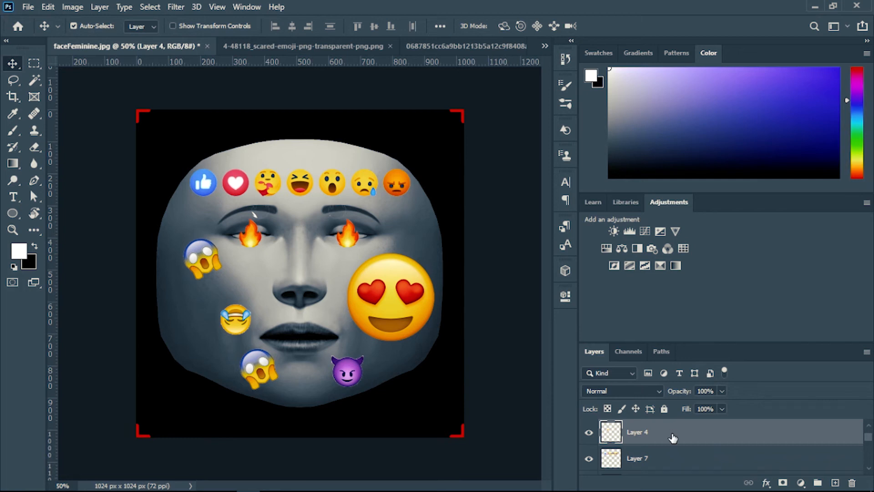
Delete the face template layer, Layer 0, leaving only the emojis on a transparent background
scroll(675, 451, "down", 5)
left_click(649, 461)
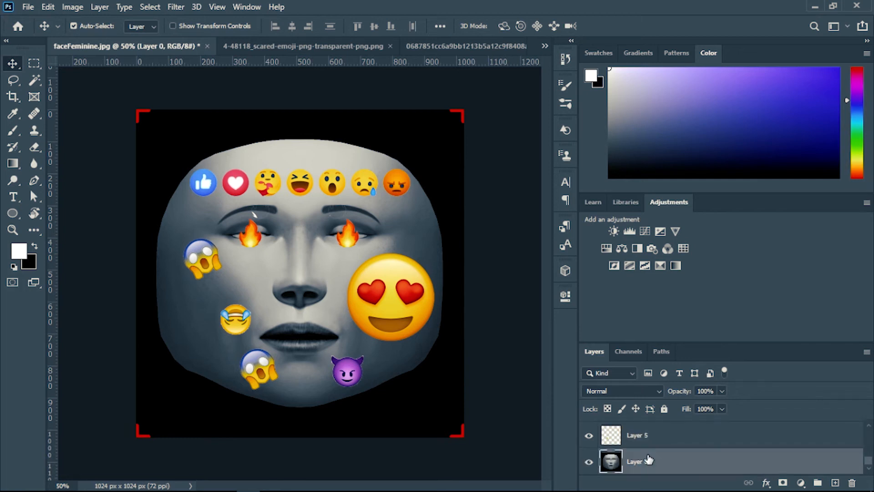
key("Delete")
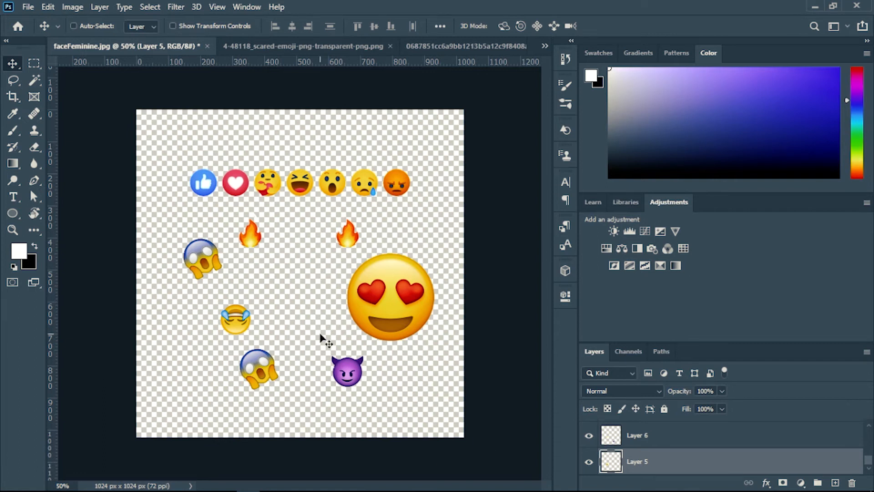
Save a copy of the emoji artwork as a PNG named emoji on the Desktop, with the large file size option
key("ctrl+shift+s")
left_click(162, 259)
left_click(146, 436)
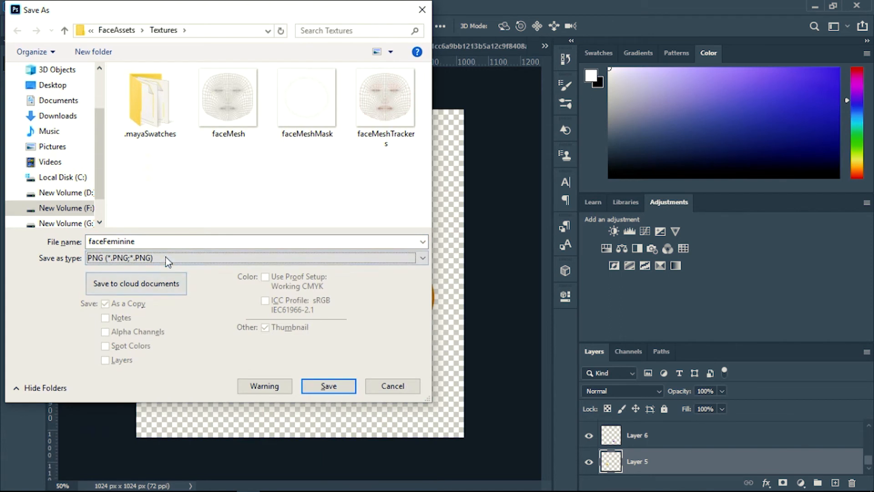
double_click(173, 242)
left_click(52, 84)
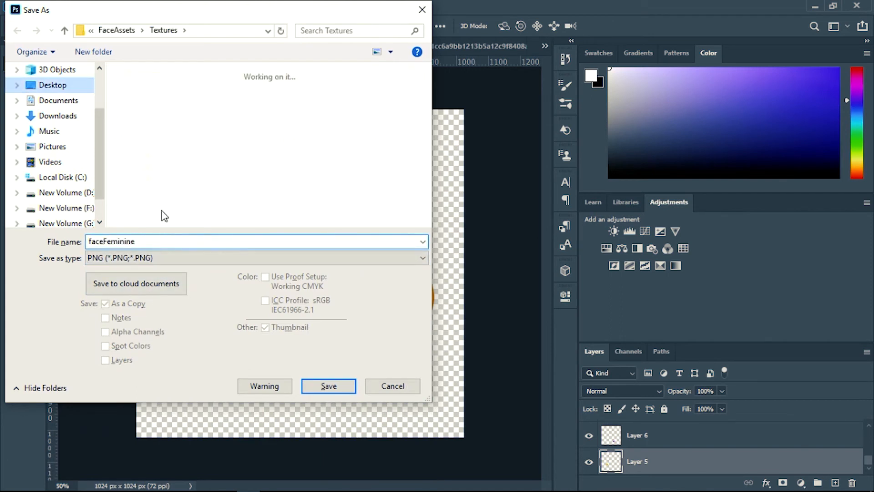
double_click(190, 238)
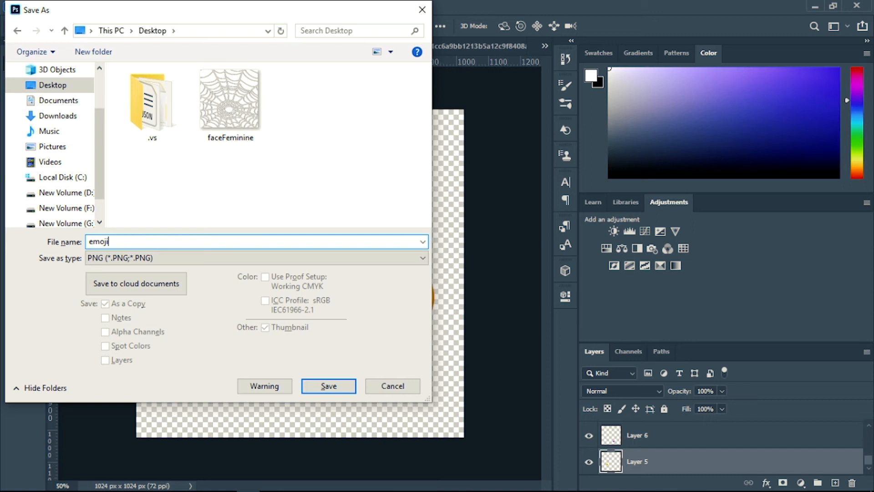
left_click(329, 386)
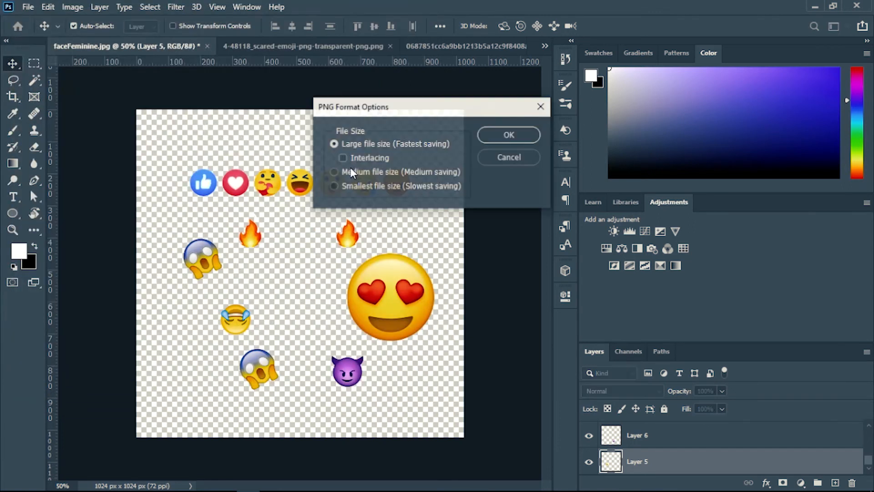
left_click(505, 135)
Switch to the Untitled project in Spark AR Studio and insert a Face Mesh into the scene
mouse_move(206, 485)
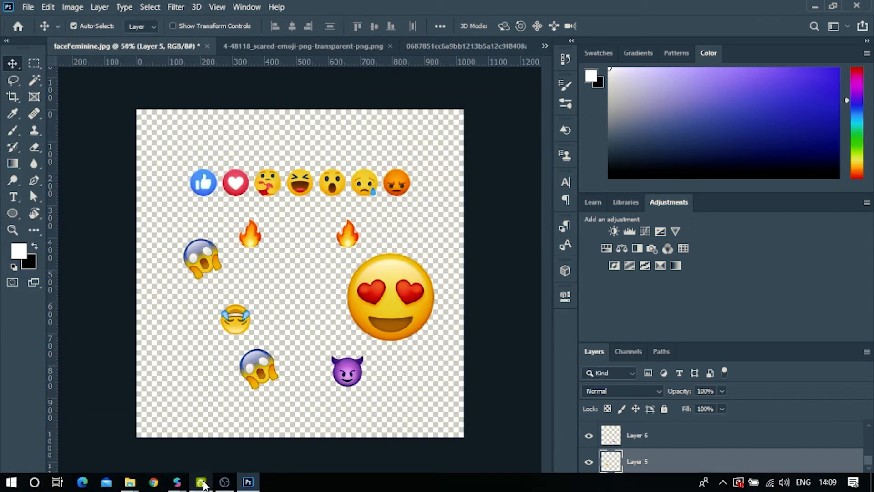
mouse_move(176, 485)
left_click(135, 434)
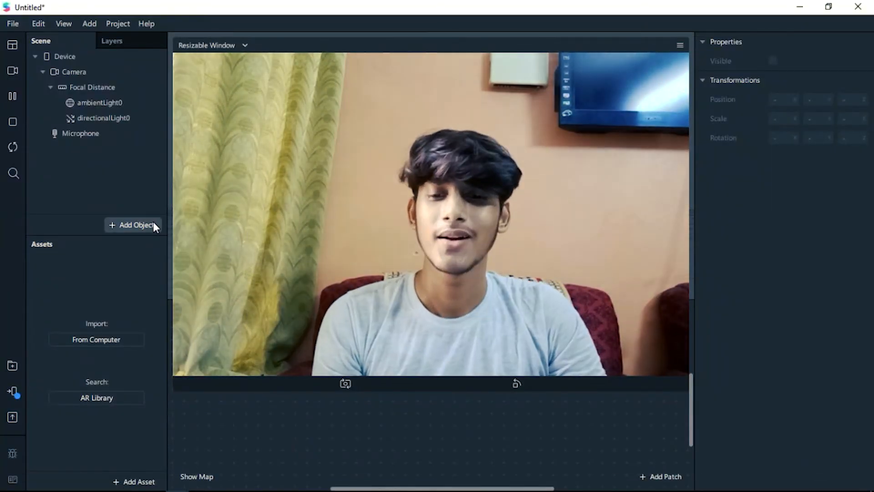
left_click(152, 224)
scroll(64, 365, "down", 4)
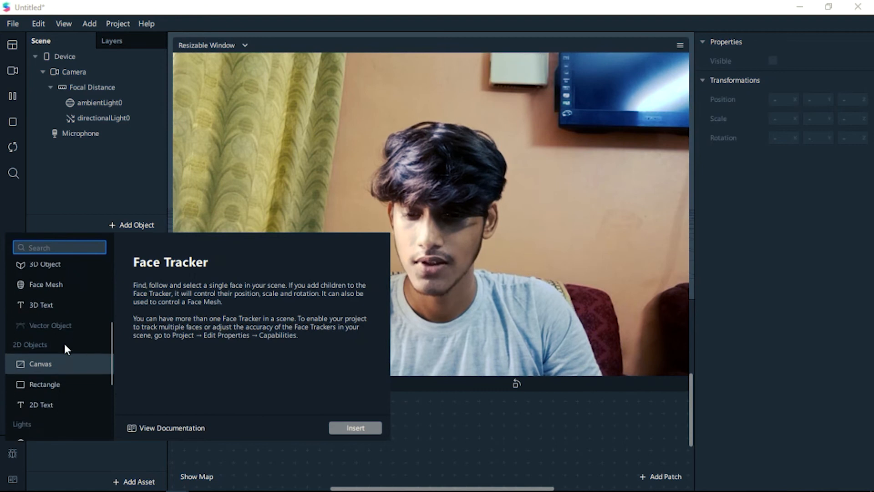
left_click(61, 288)
left_click(343, 428)
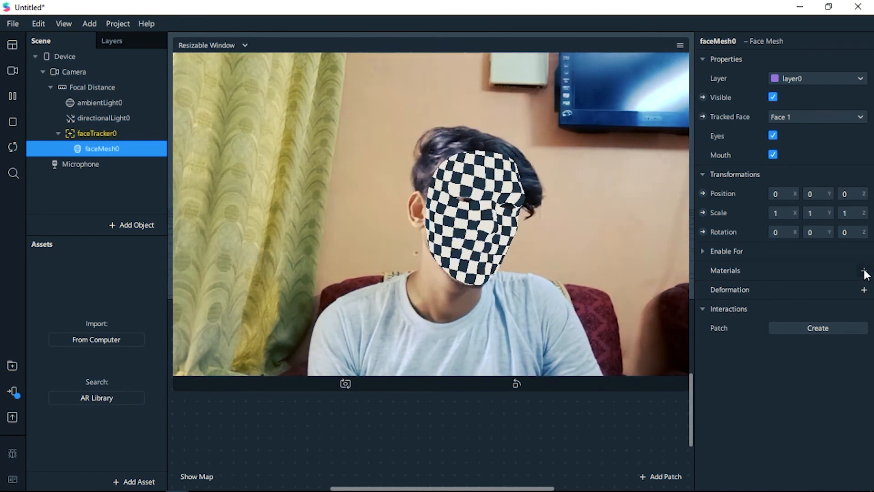
Add a new material to faceMesh0, import the emoji PNG from the Desktop and select the imported texture
left_click(864, 271)
left_click(782, 294)
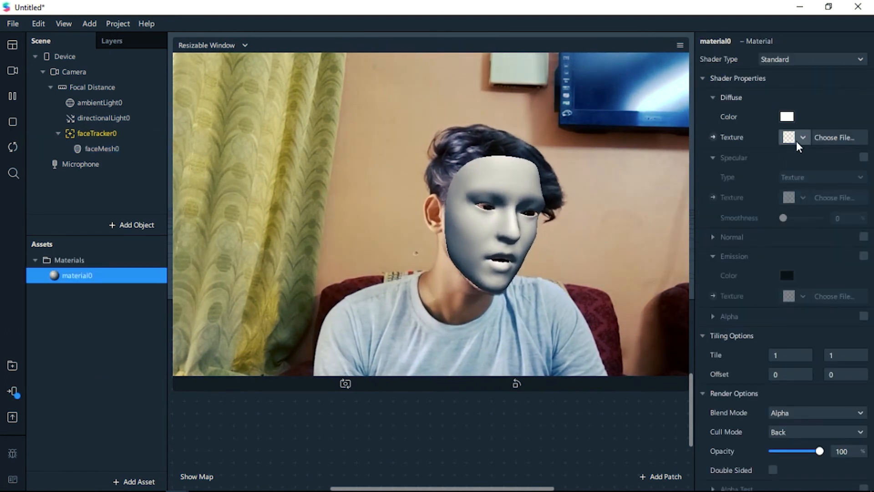
left_click(138, 483)
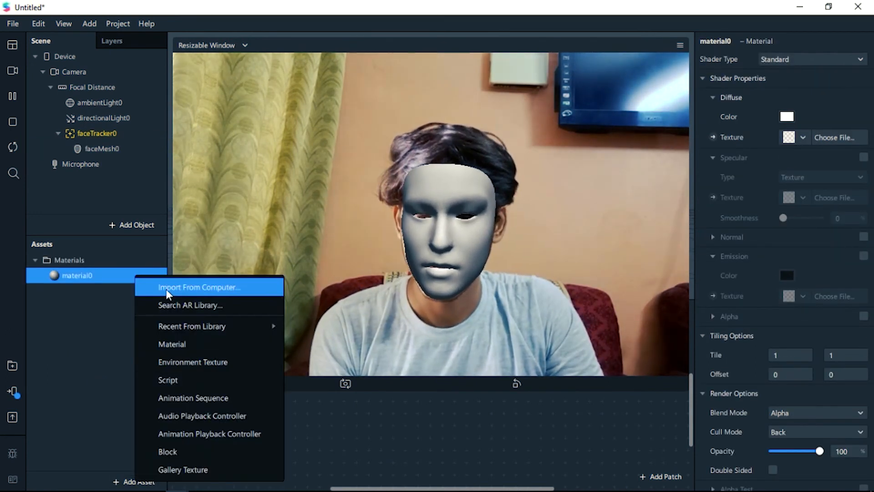
left_click(167, 294)
left_click(246, 136)
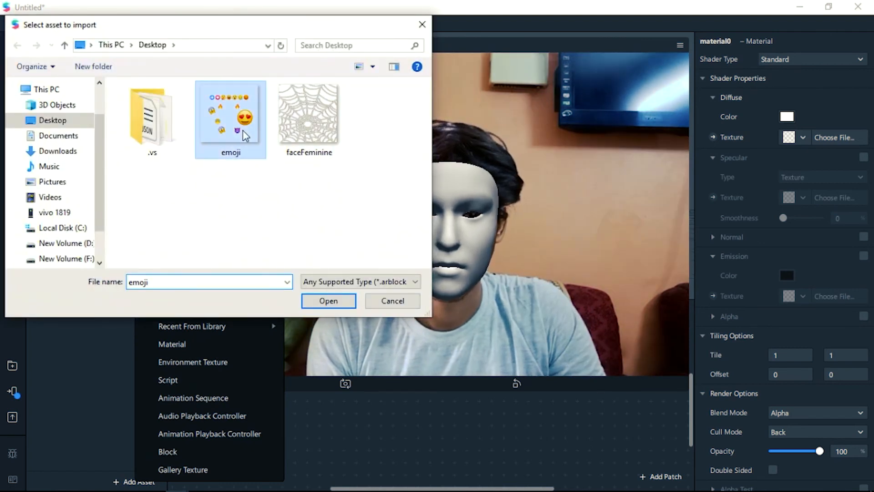
left_click(328, 301)
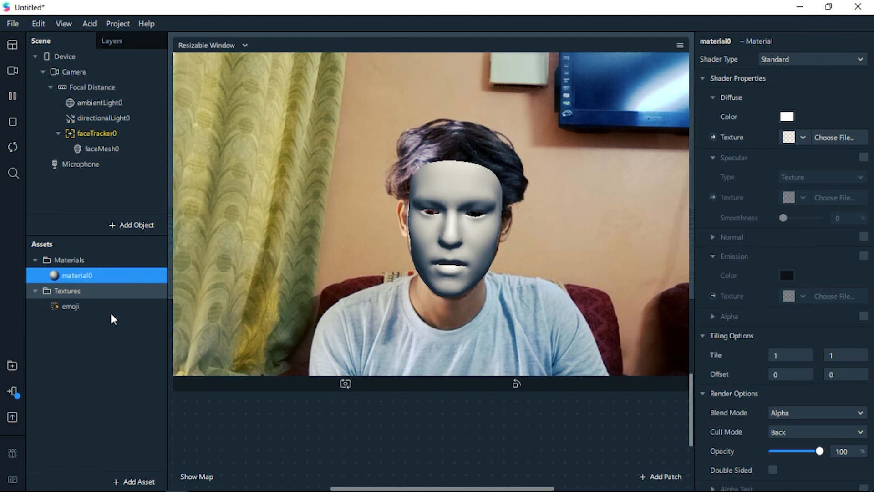
left_click(83, 308)
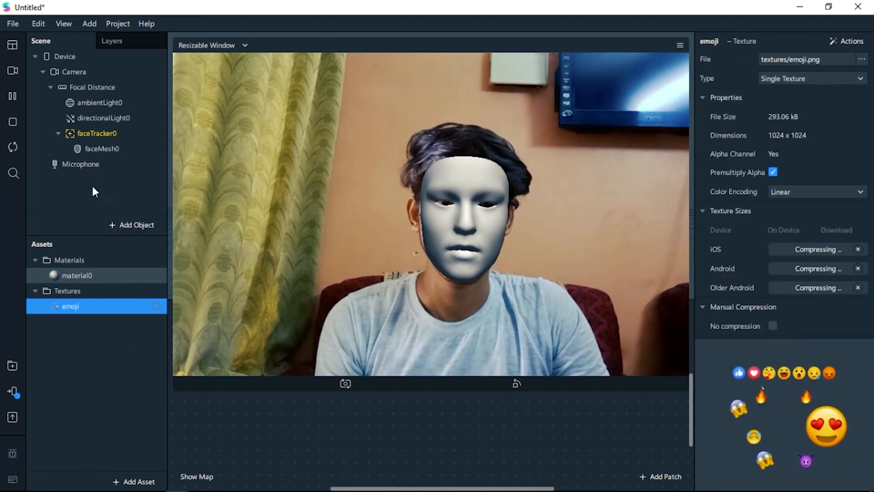
Set the diffuse texture of material0 to emoji and change its shader type to Face Paint
left_click(101, 149)
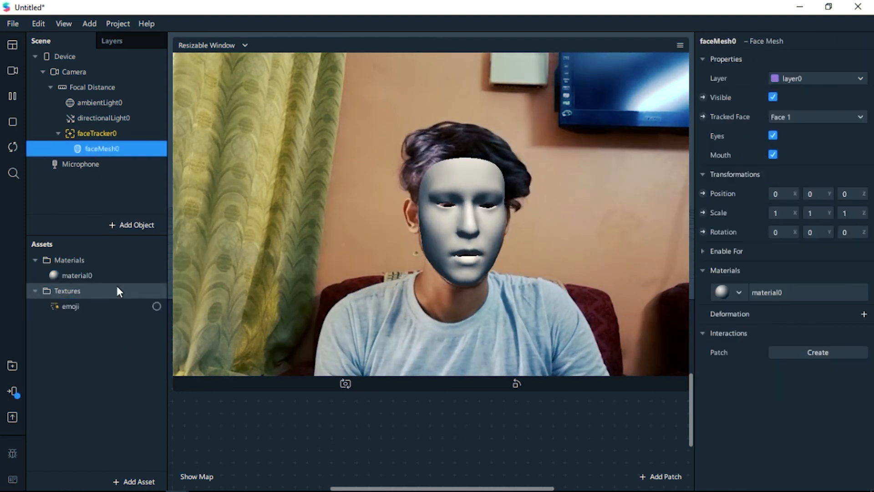
left_click(98, 277)
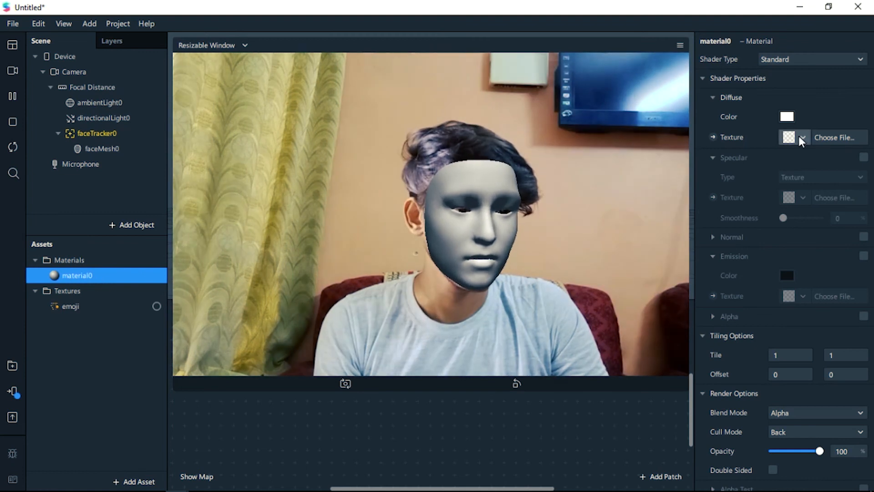
left_click(802, 137)
left_click(792, 160)
left_click(799, 61)
left_click(796, 100)
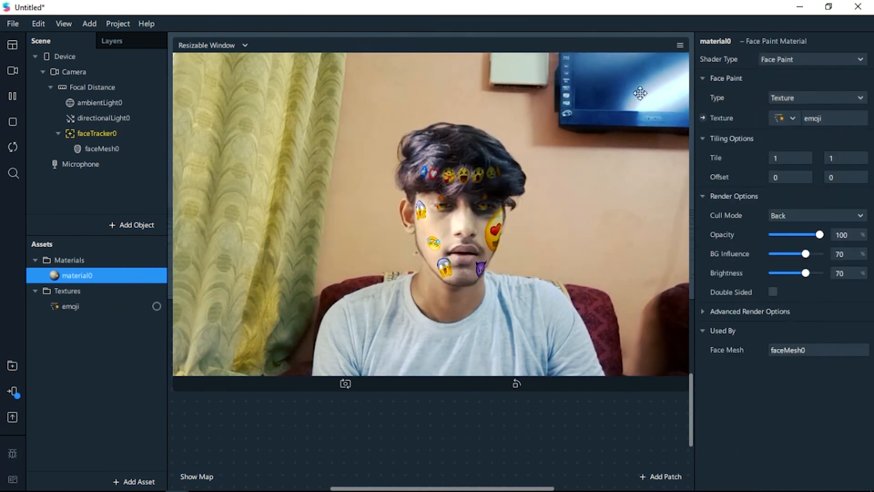